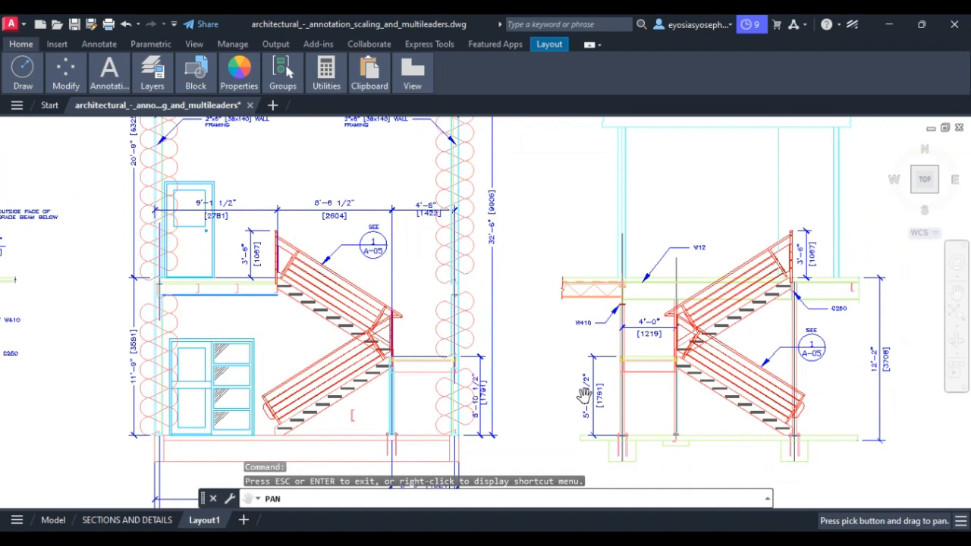
Step: Open the C250x23 block definition for editing with BEDIT
key(Escape)
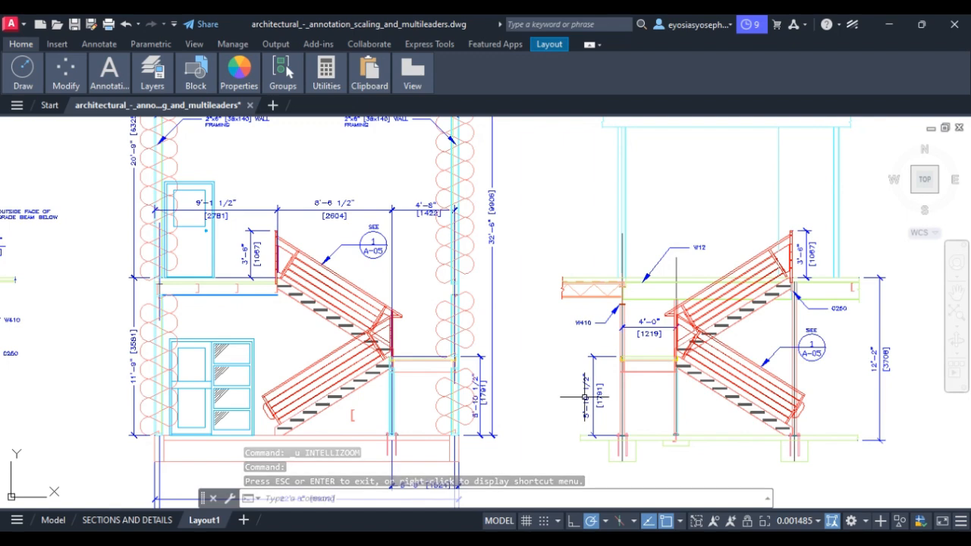
click(957, 288)
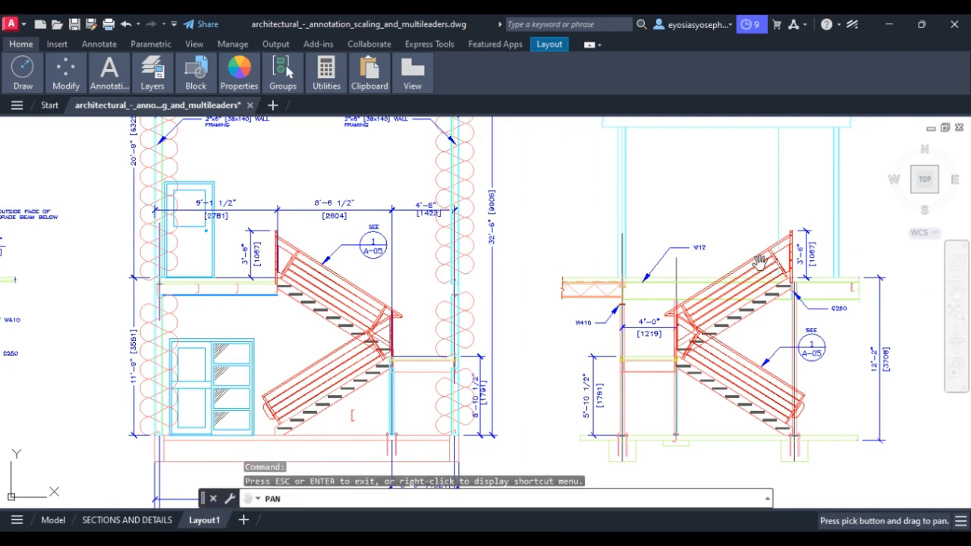
scroll(602, 270, down, 8)
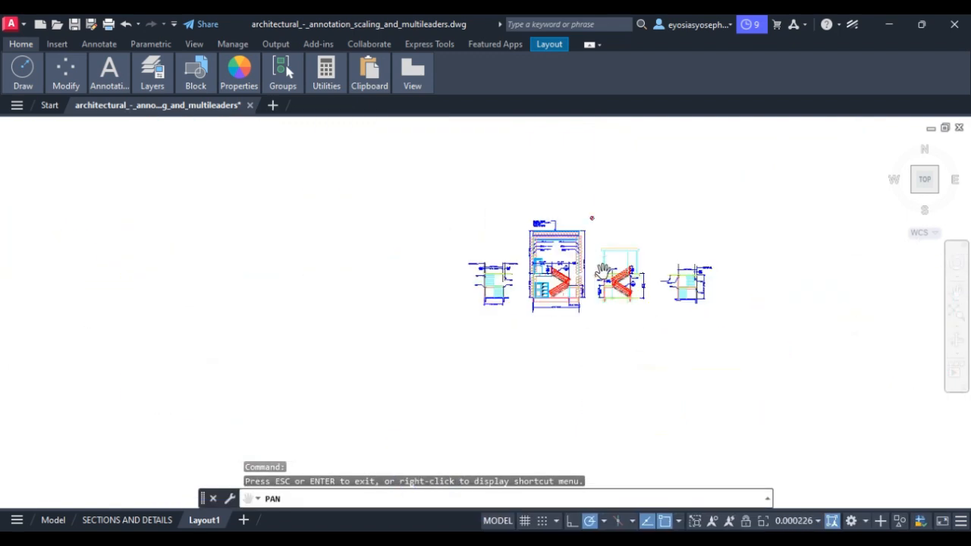
scroll(602, 270, up, 7)
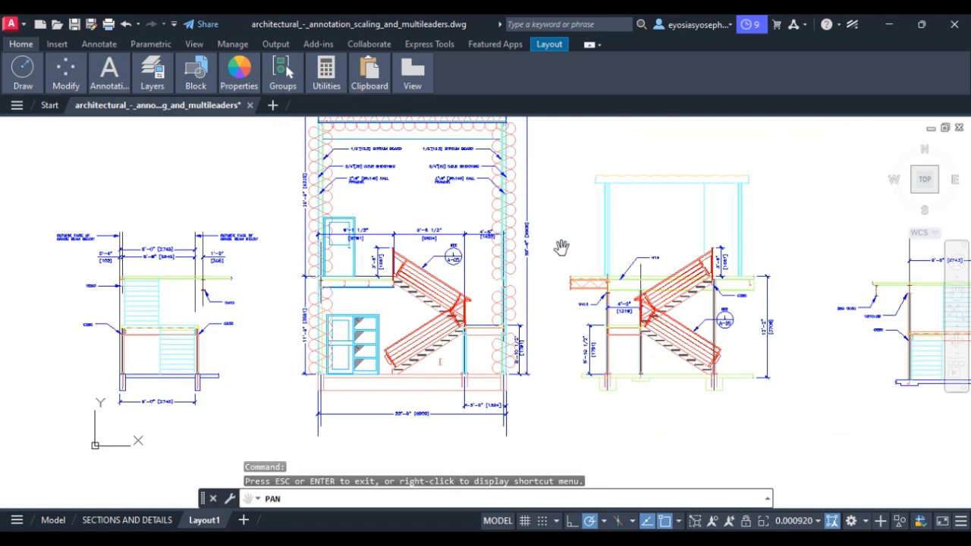
scroll(537, 332, up, 4)
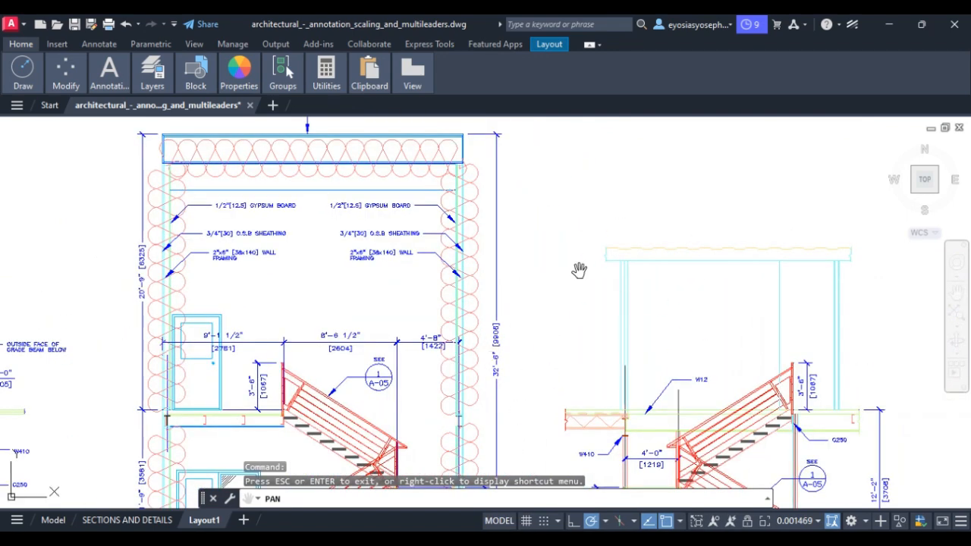
key(Escape)
text(bedit)
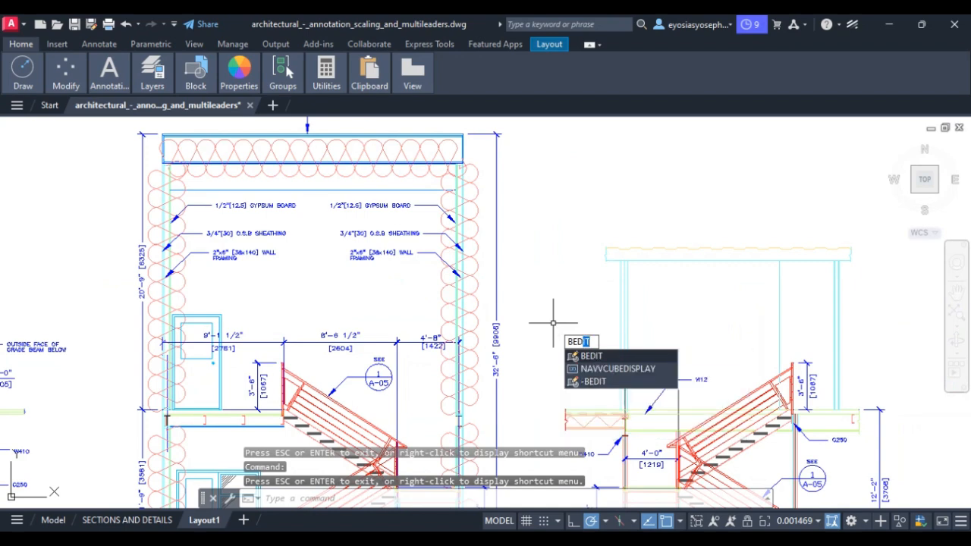
key(Return)
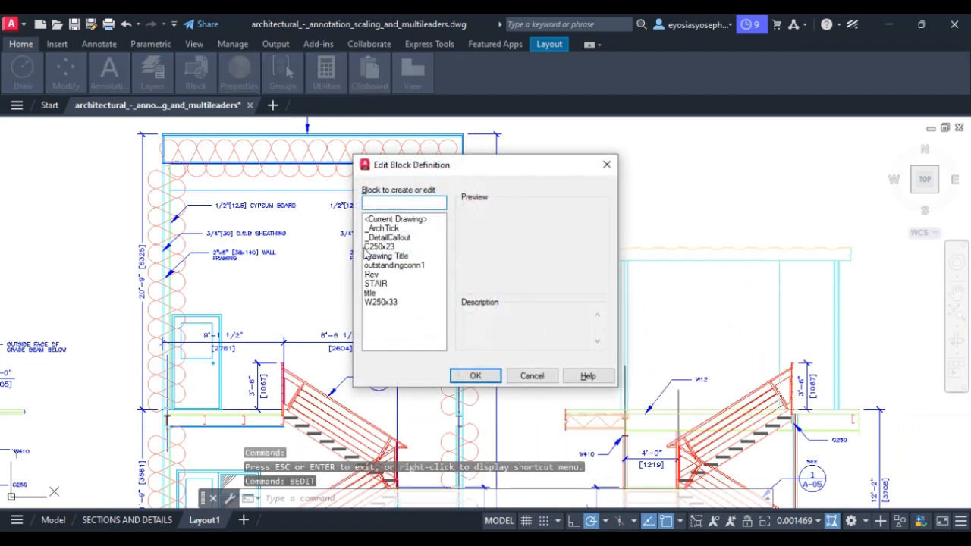
click(382, 247)
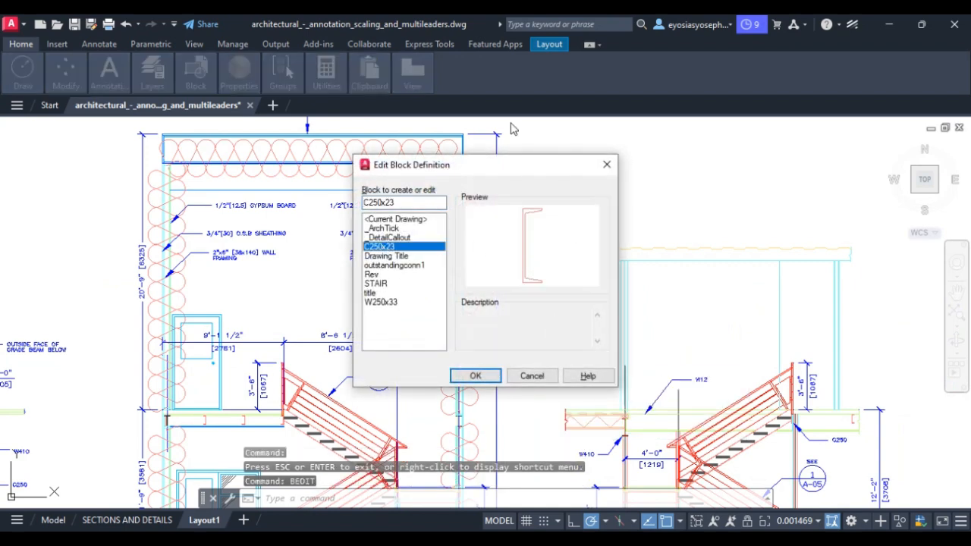
click(474, 376)
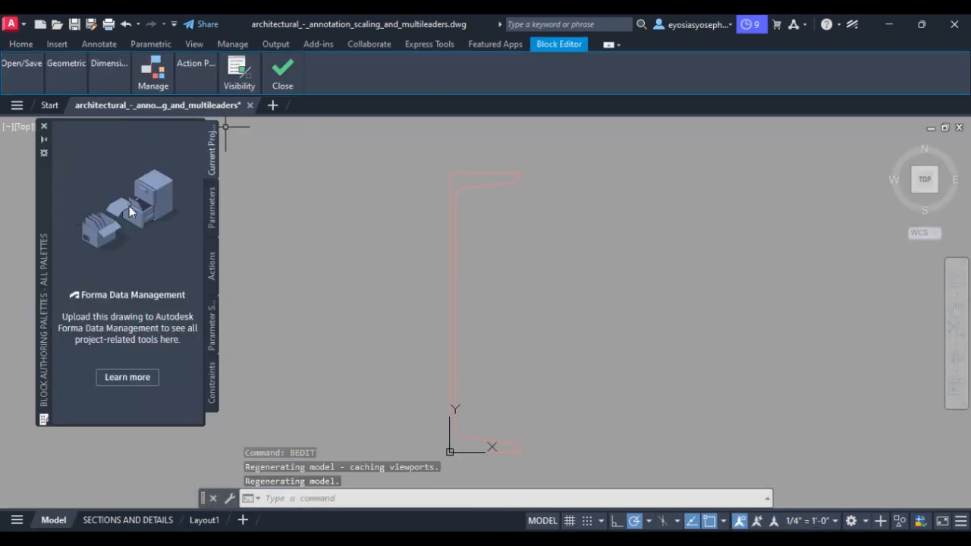
Step: Open a test window for the C250x23 channel block
click(452, 260)
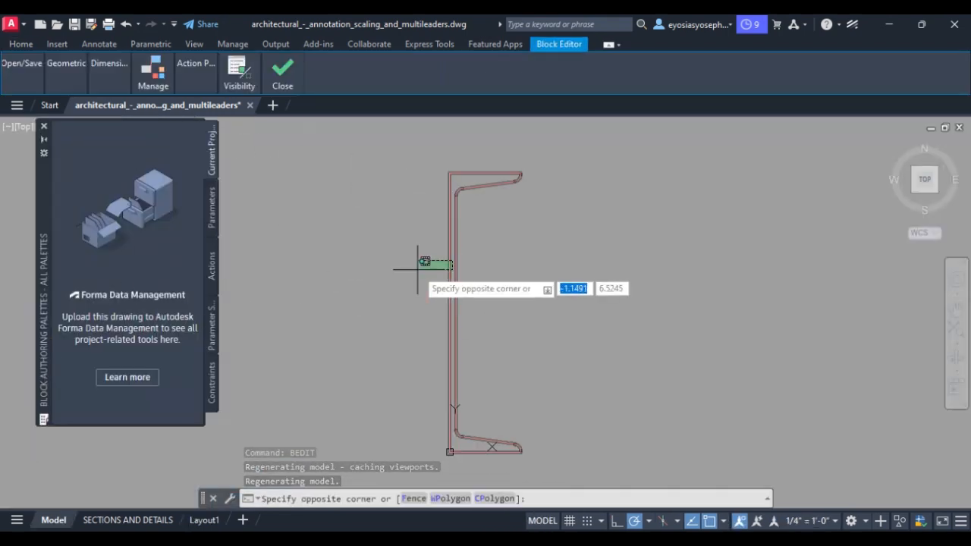
click(416, 265)
click(419, 268)
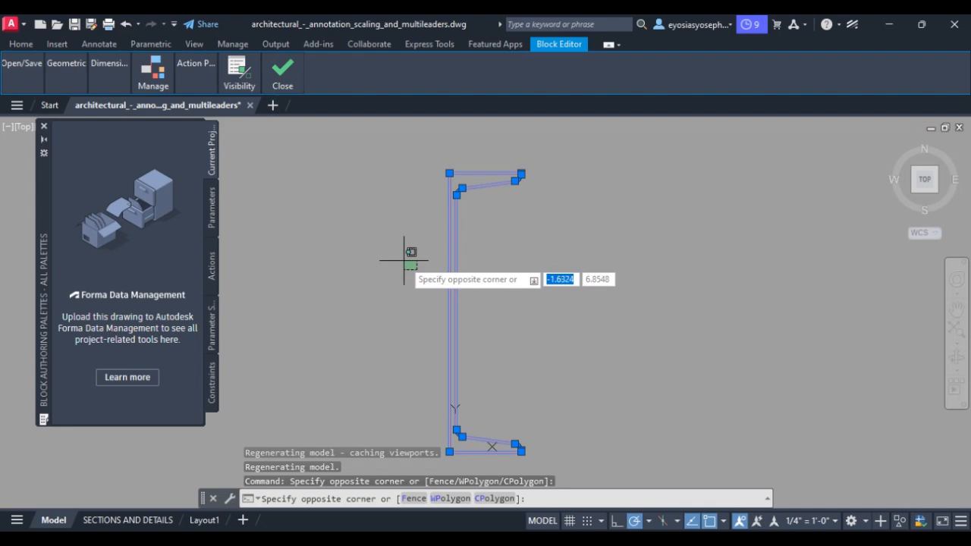
text(te)
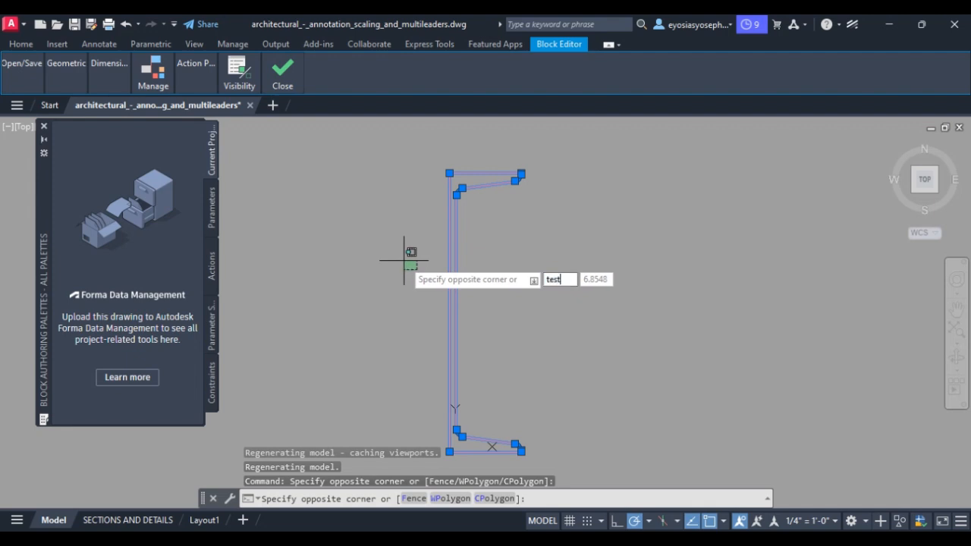
text(st)
key(Return)
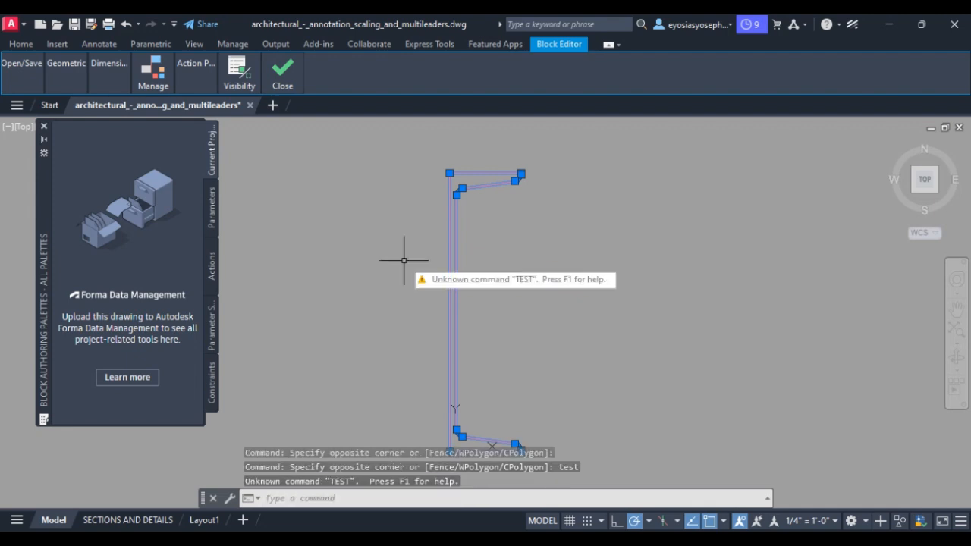
key(Escape)
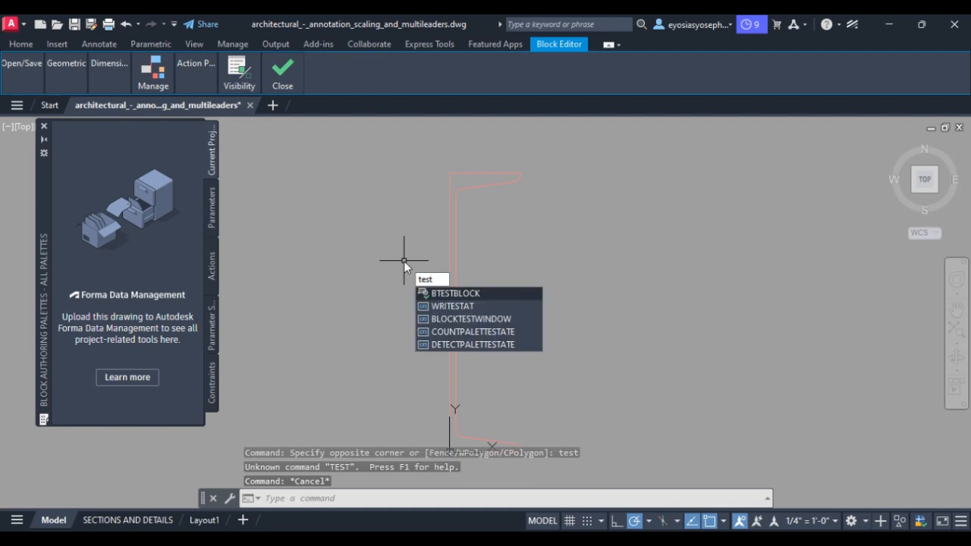
key(Return)
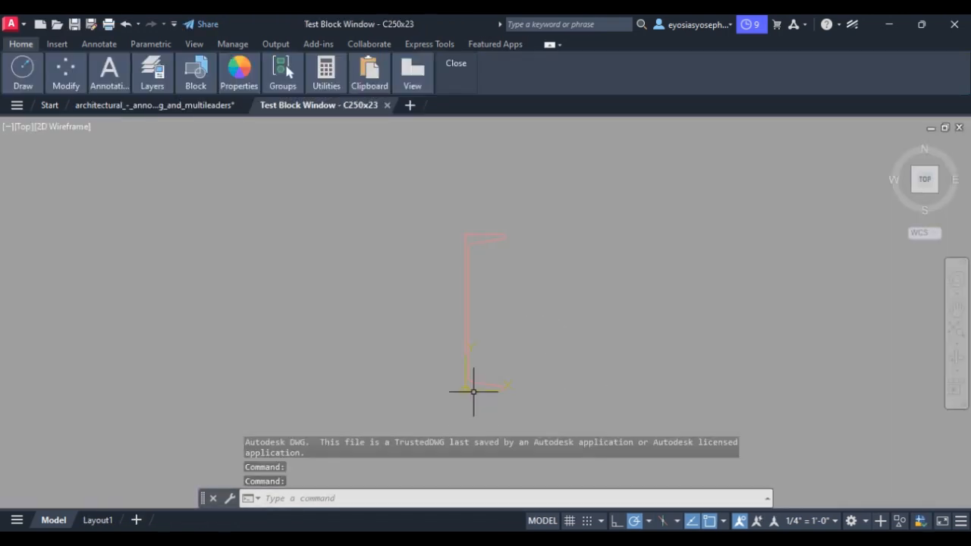
Step: Reorient the UCS about its origin by redirecting its X axis, and aim the Y axis diagonally up to the left
click(463, 391)
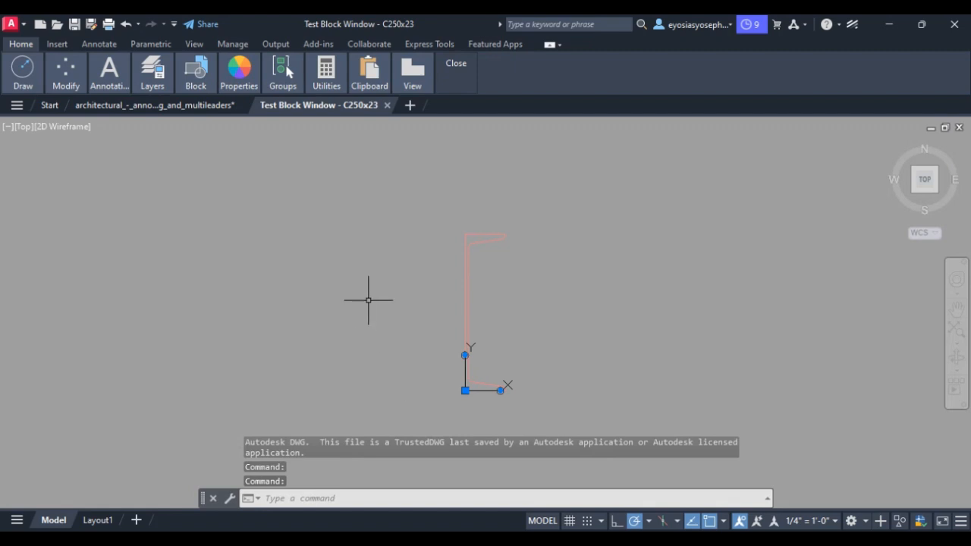
click(501, 390)
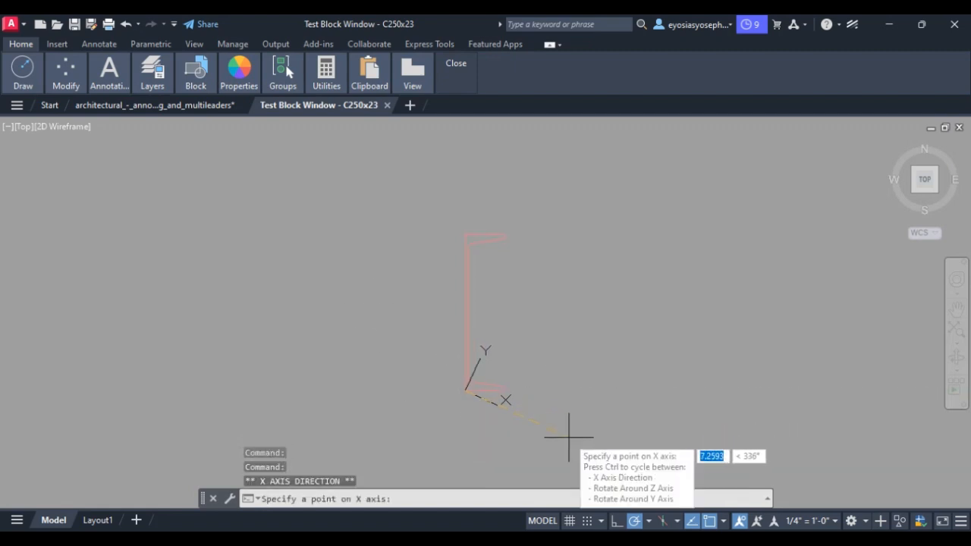
click(385, 429)
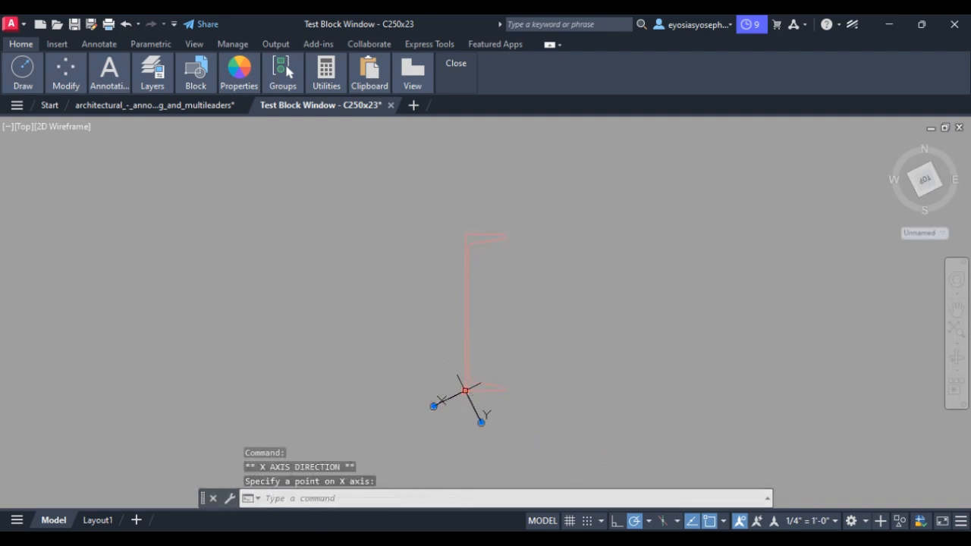
click(481, 422)
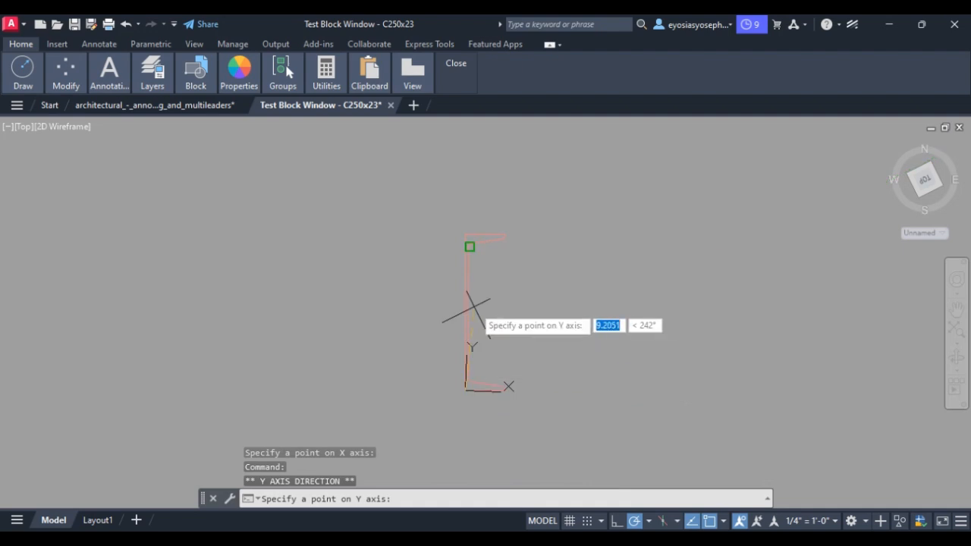
click(425, 308)
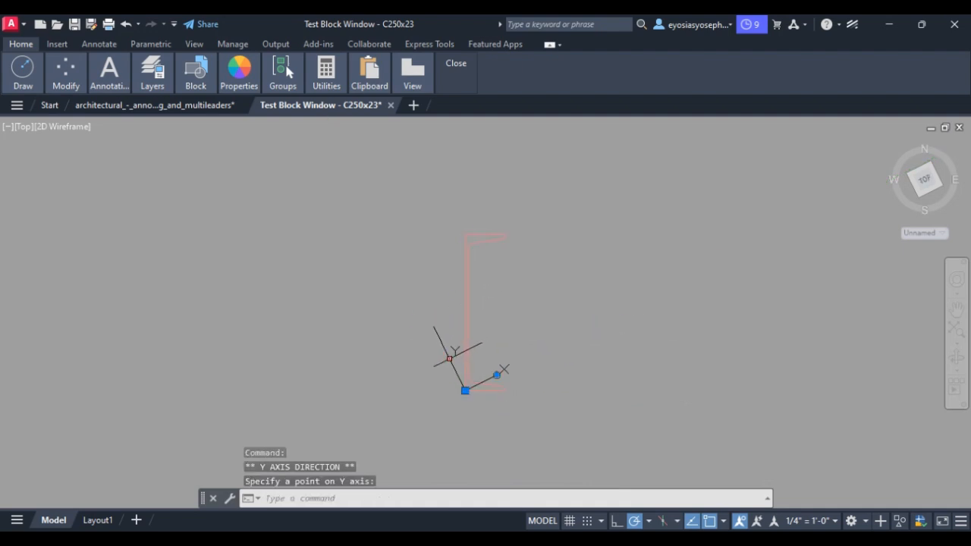
click(449, 359)
click(449, 359)
Step: Select the channel block reference and display its properties
click(471, 245)
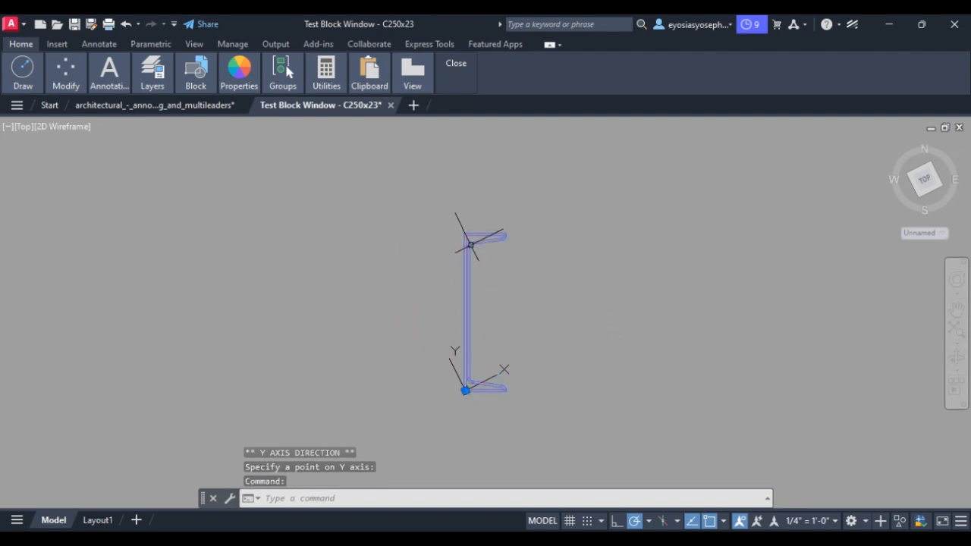
key(ctrl+1)
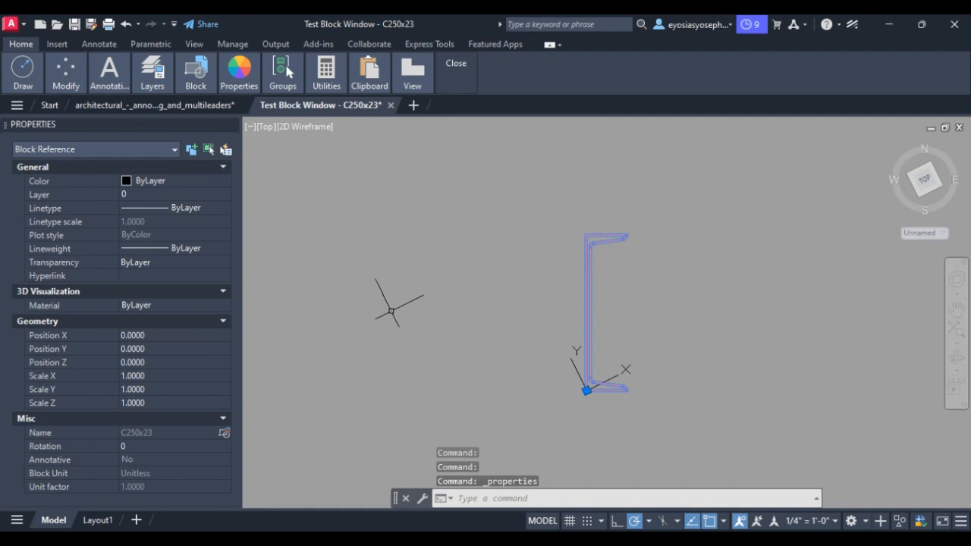
right_click(586, 325)
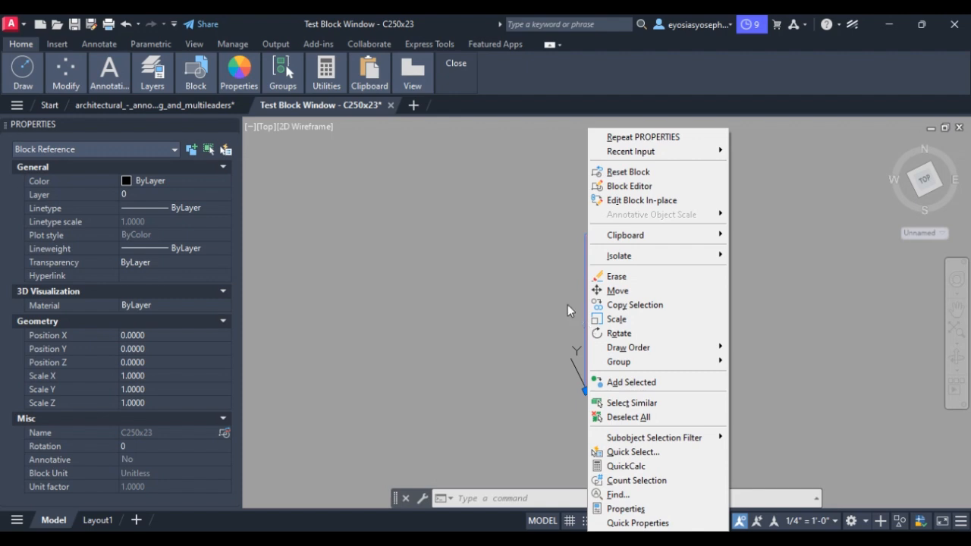
click(568, 304)
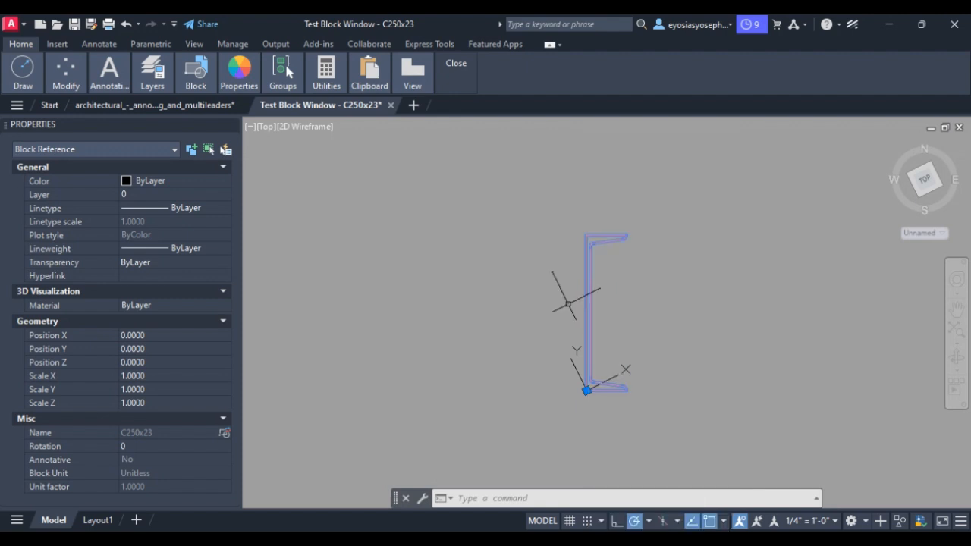
Step: Use Stretch on the channel block from the UCS origin to about X -5.28, Y 4.46
text(st)
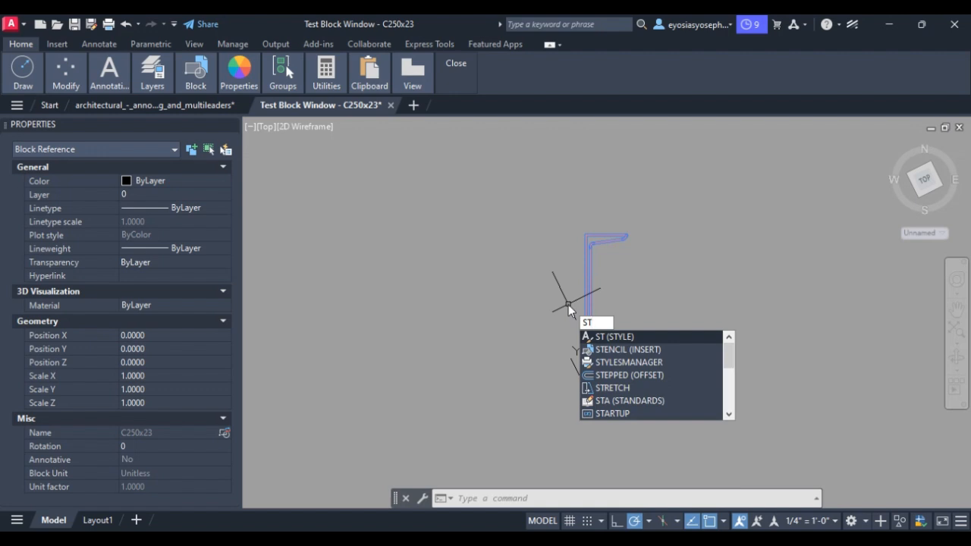
text(v)
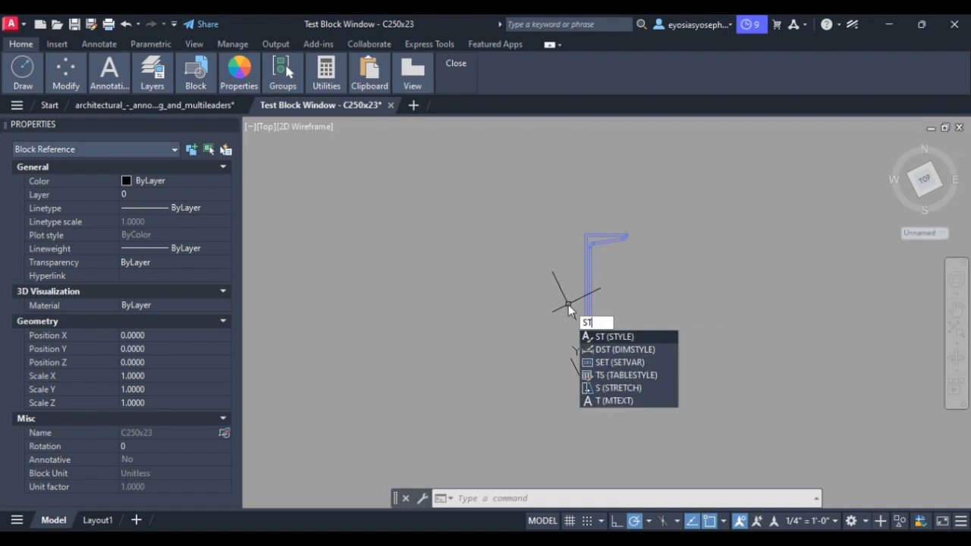
key(BackSpace)
key(BackSpace)
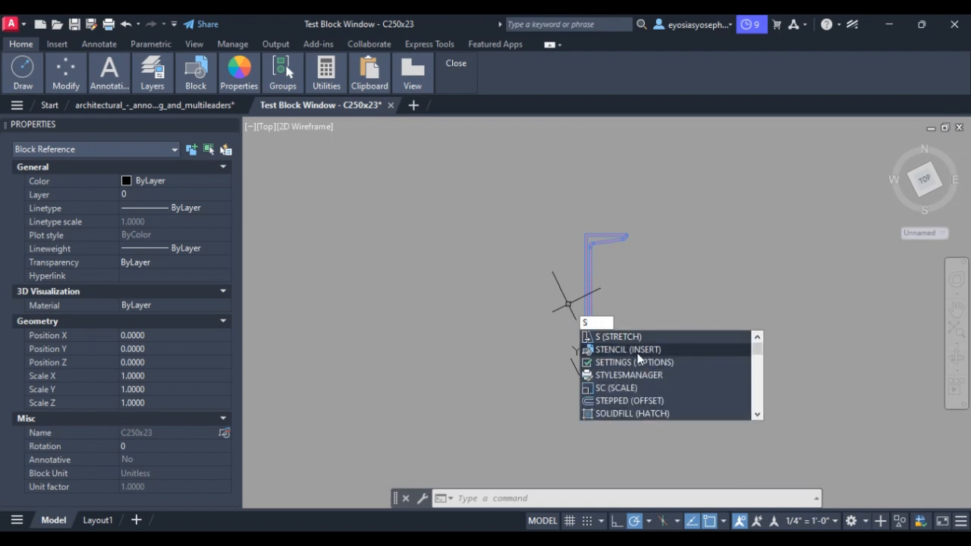
text(tr)
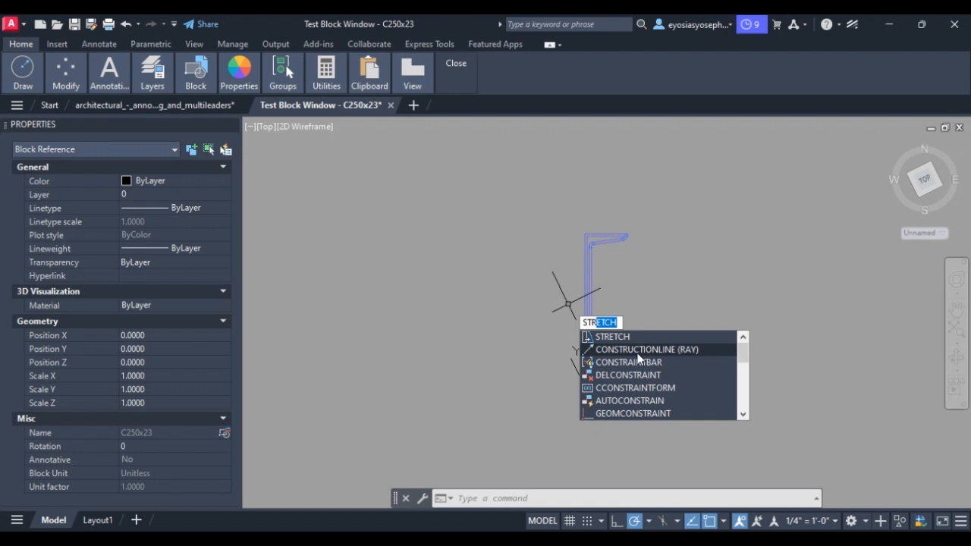
key(Return)
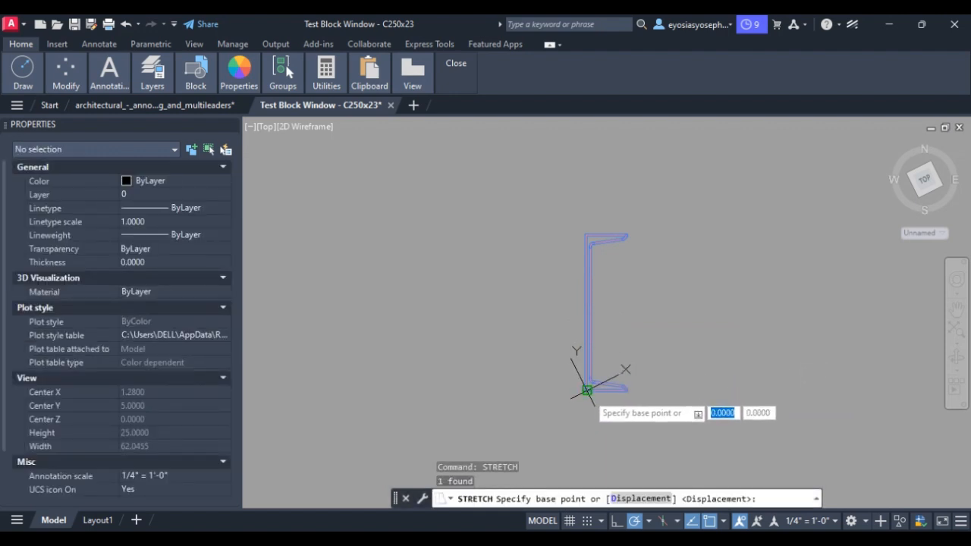
click(587, 391)
click(482, 365)
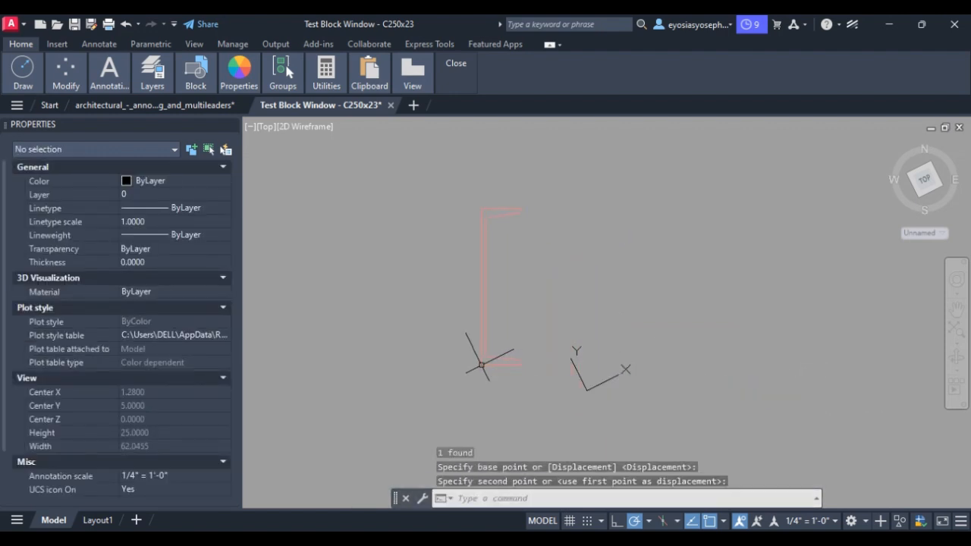
Step: Select the channel block and stretch its insertion grip to near the UCS origin, about X -0.23, Y -0.18
click(481, 365)
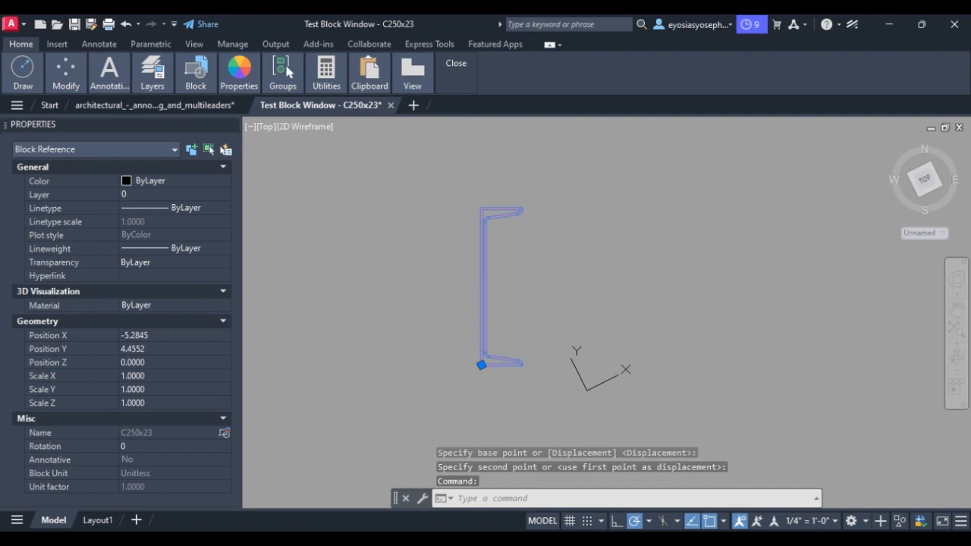
click(443, 380)
click(443, 379)
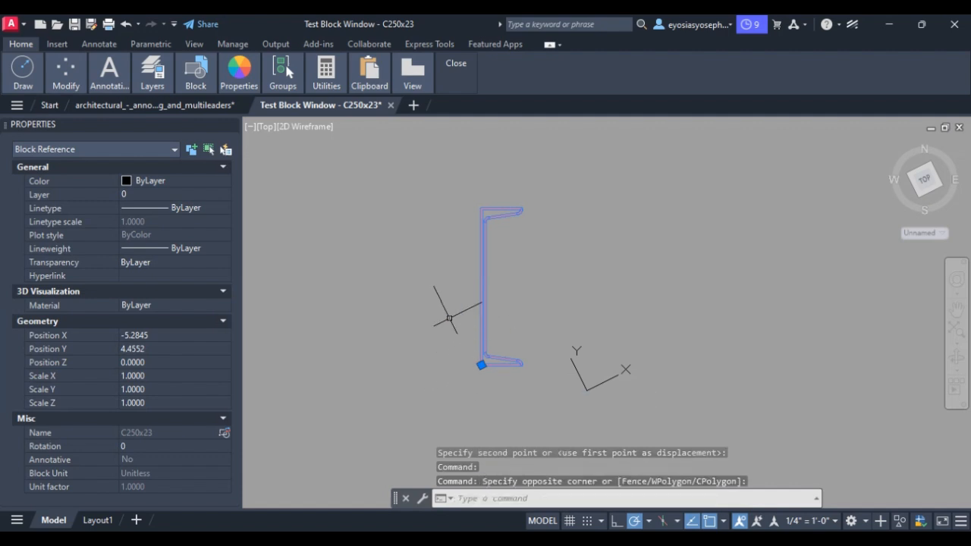
mouse_move(589, 392)
mouse_down()
mouse_move(585, 384)
mouse_move(492, 381)
mouse_move(459, 364)
mouse_up()
click(460, 364)
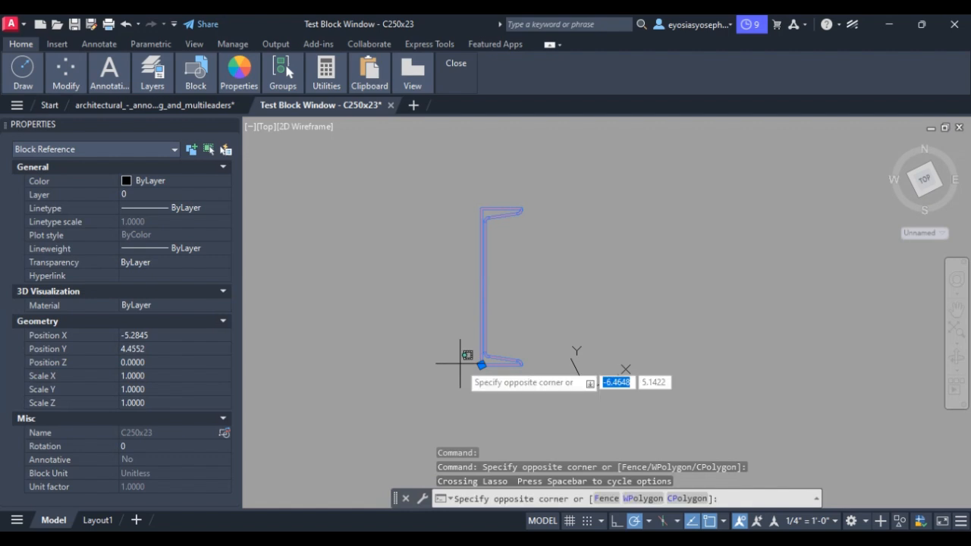
click(452, 388)
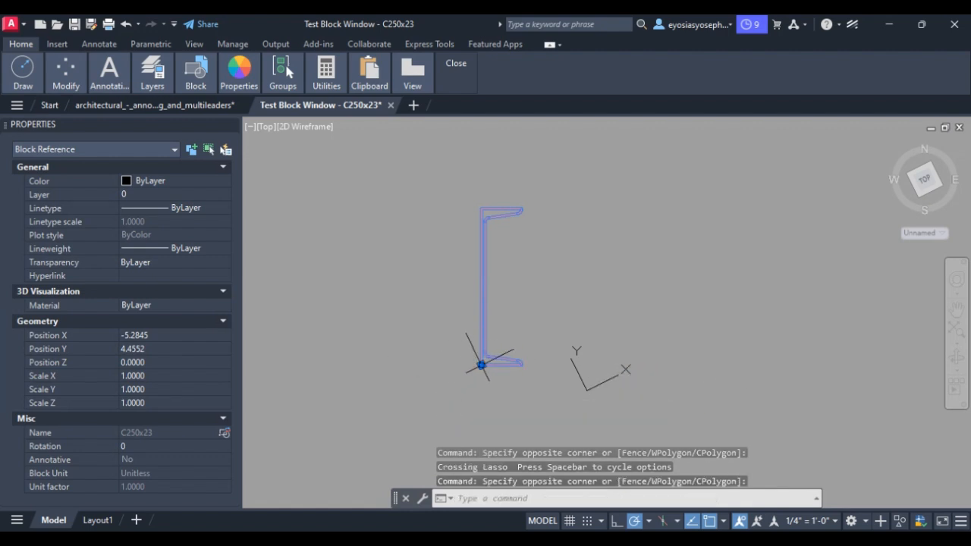
click(481, 365)
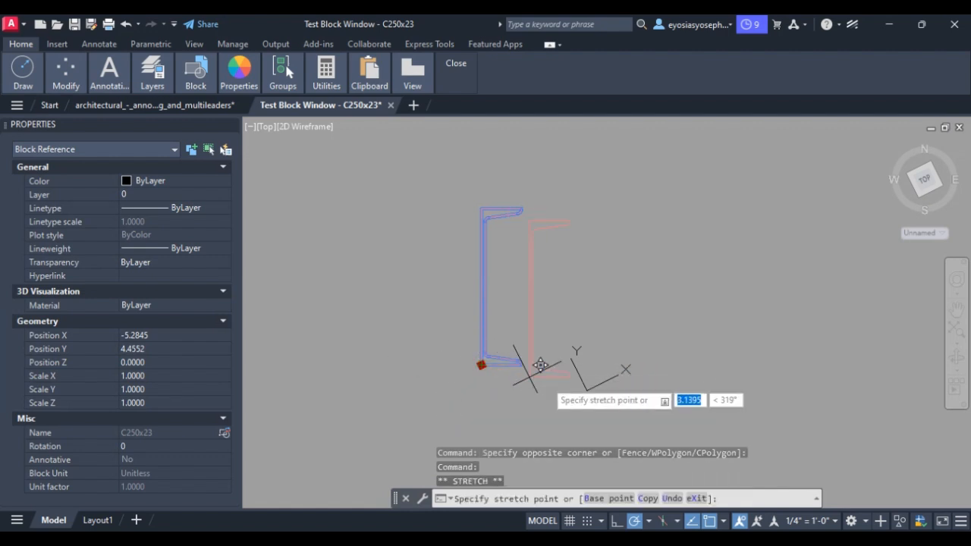
click(584, 393)
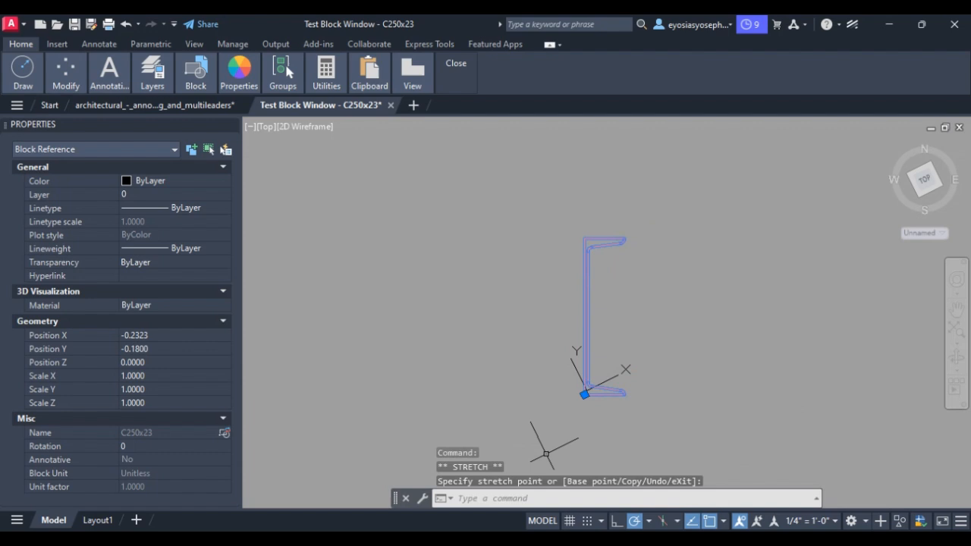
Step: Stretch the channel block's insertion grip up and away from the UCS origin to about X -7.27, Y 7.62
click(584, 394)
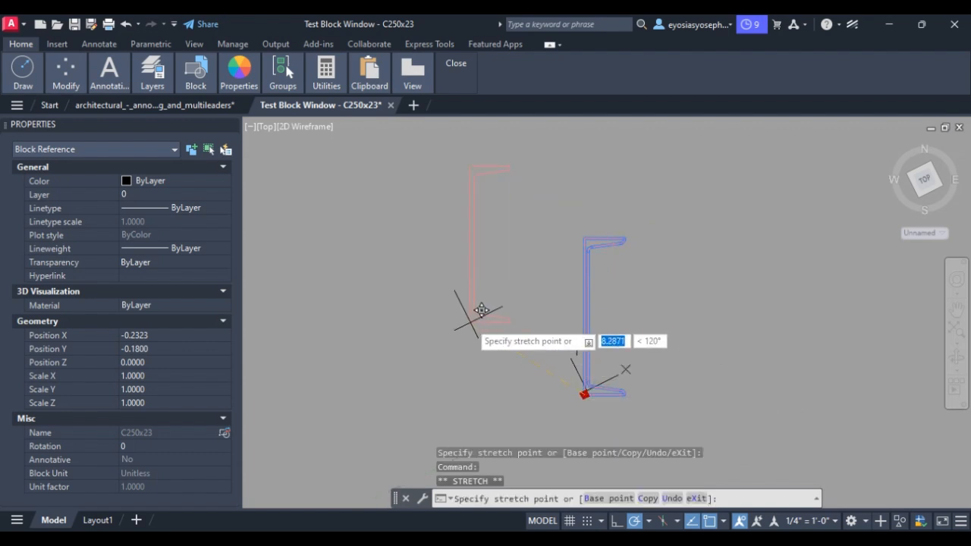
click(432, 335)
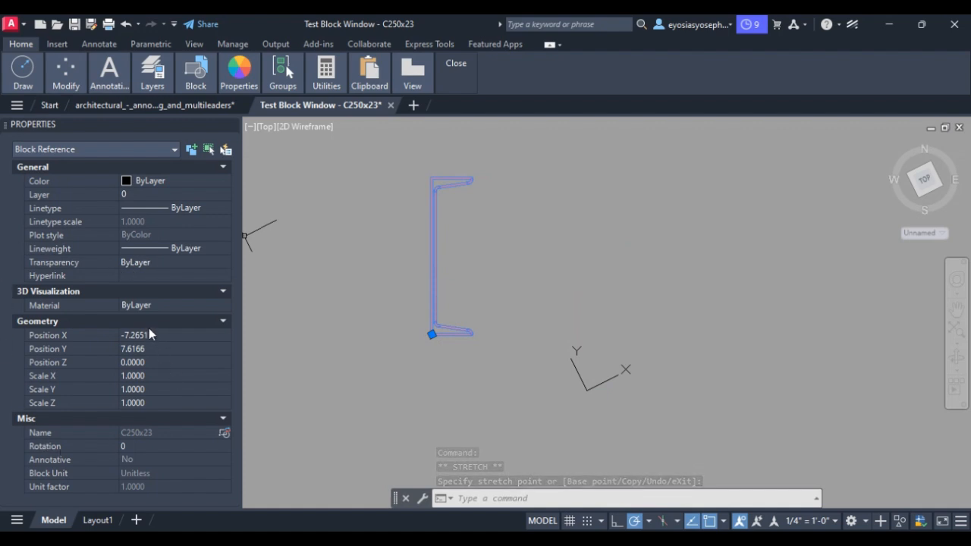
click(436, 261)
click(431, 297)
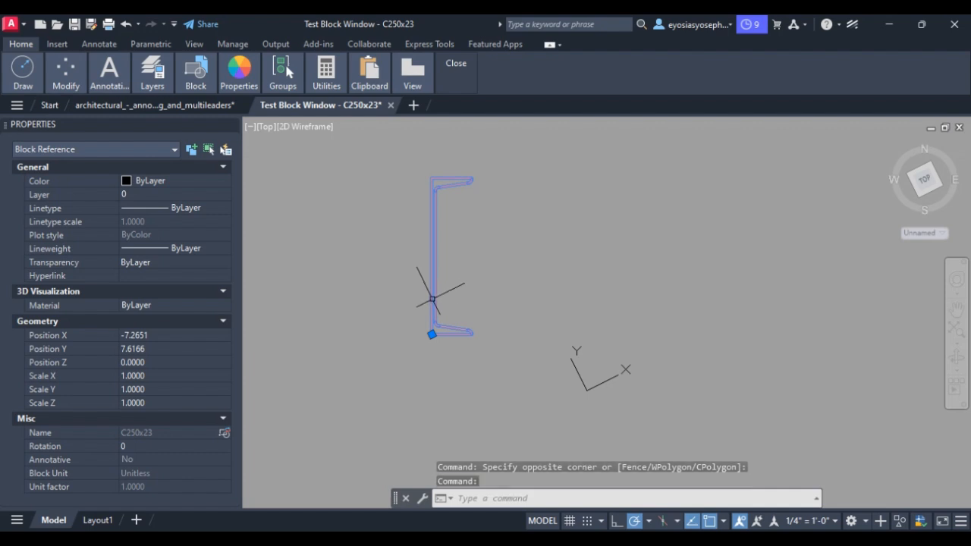
Step: Try to open the channel block for block editing, and try running the TEST and BTESTBLOCK commands
double_click(432, 308)
click(401, 298)
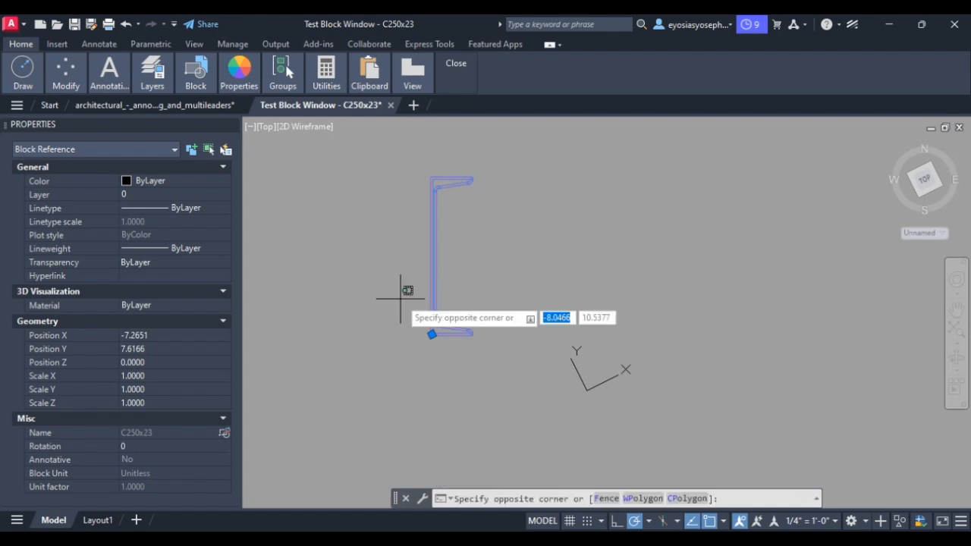
text(tes)
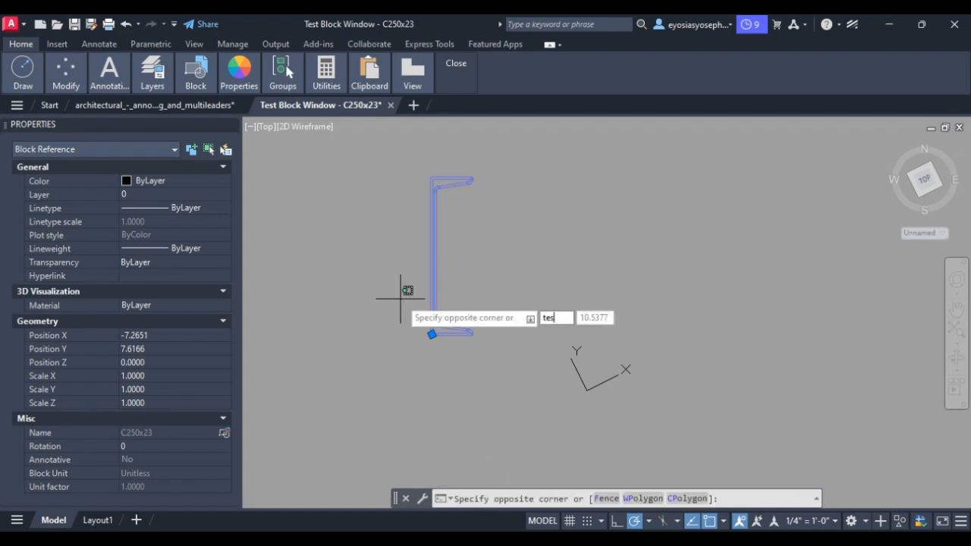
text(t)
key(Return)
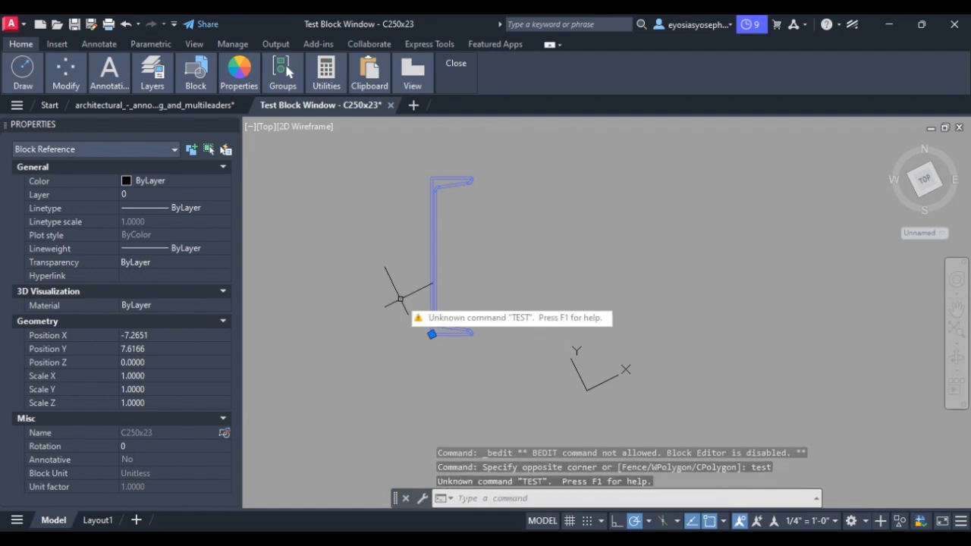
key(Escape)
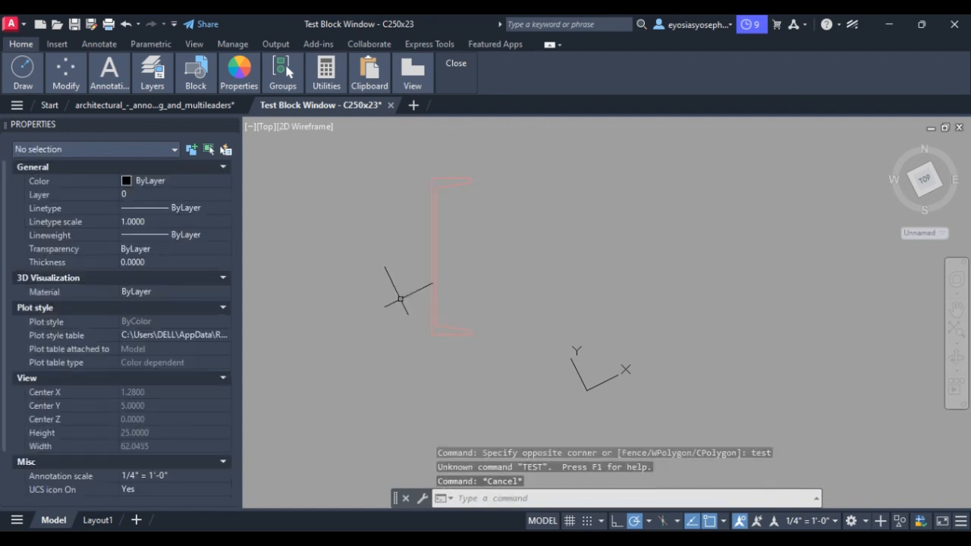
text(testbl)
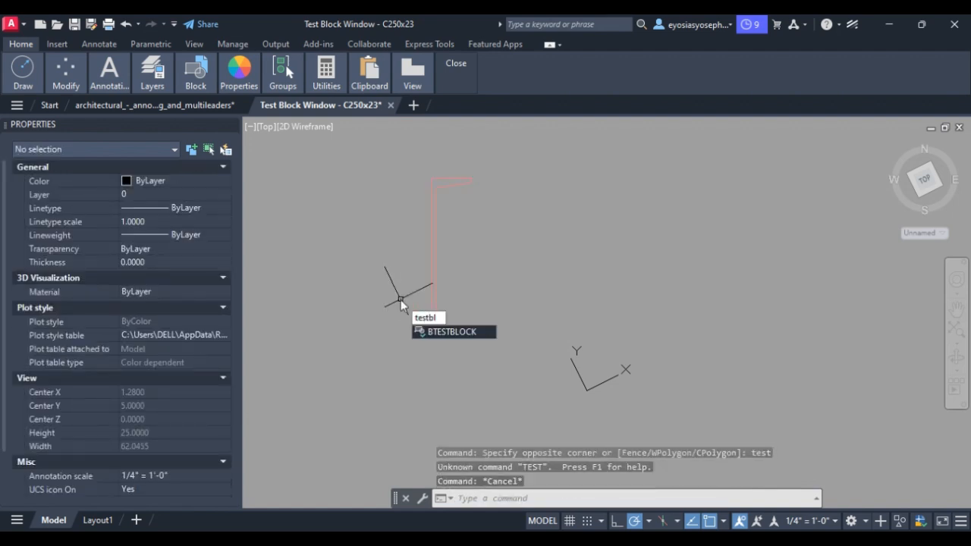
key(Return)
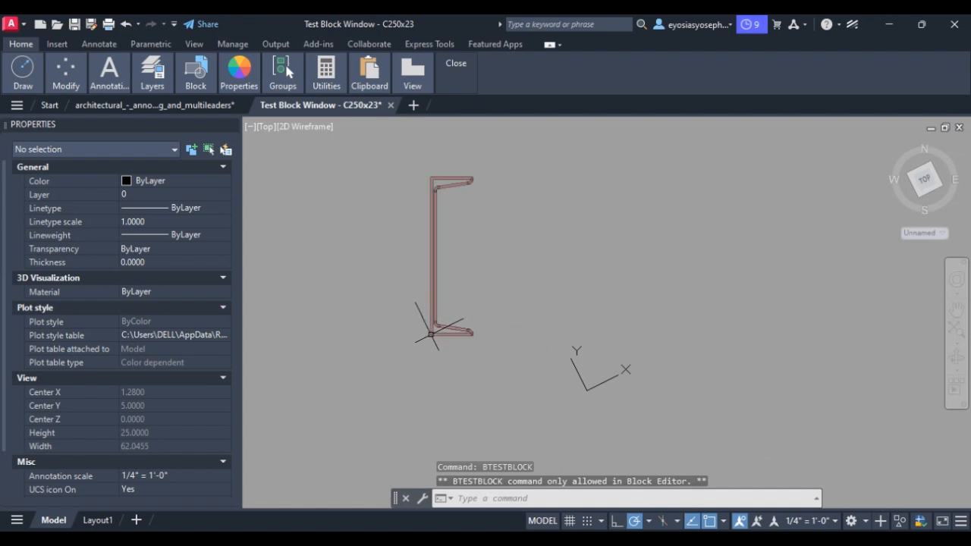
Step: Rotate the channel block about its insertion point by about 131°
click(432, 334)
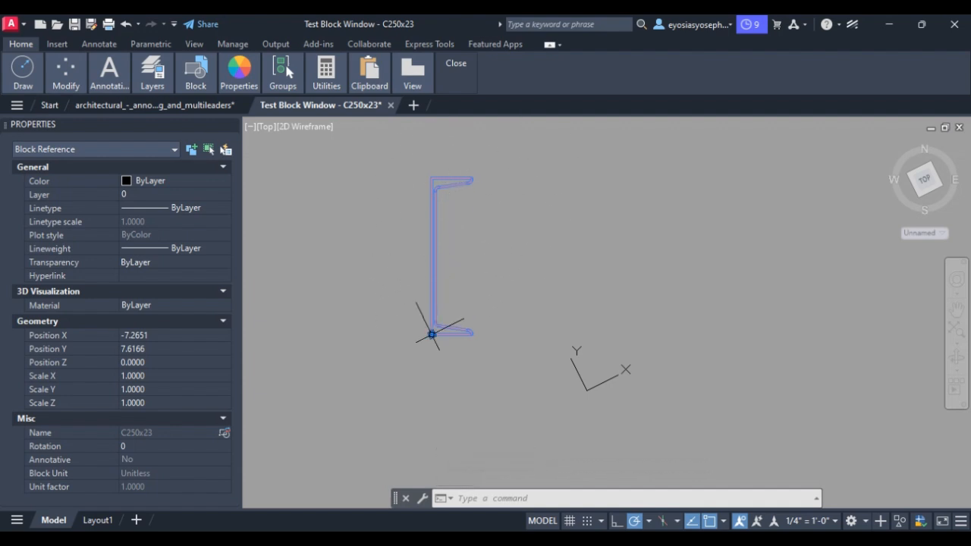
text(ro)
key(Return)
click(430, 333)
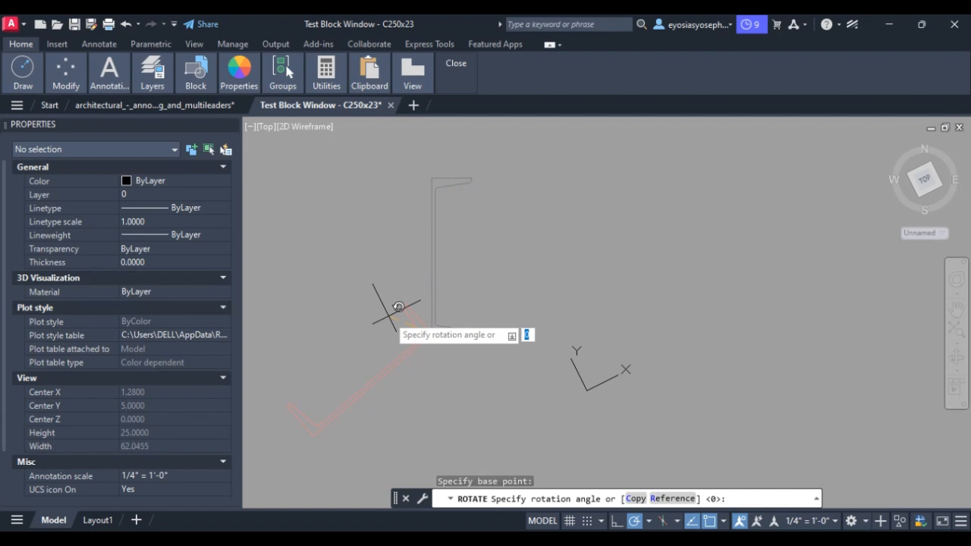
click(397, 309)
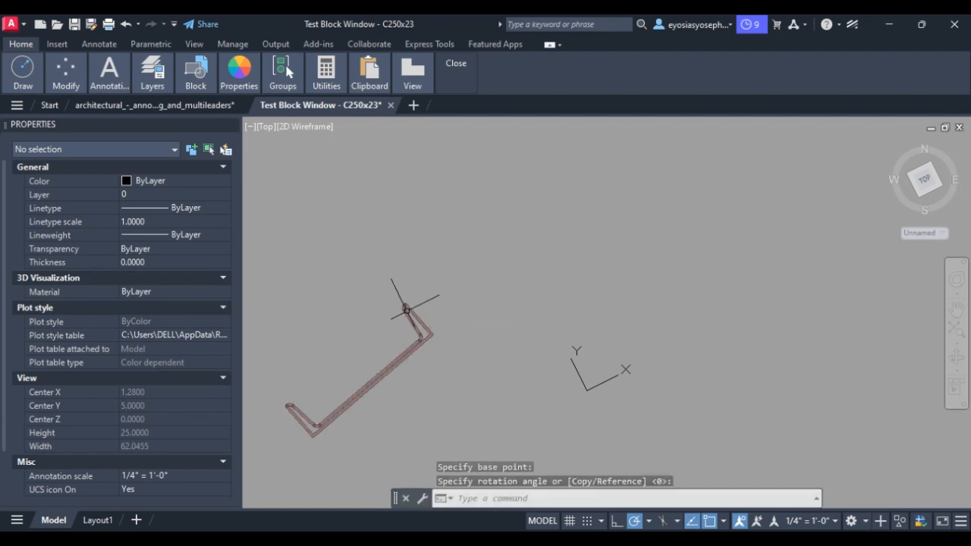
Step: Select the rotated channel block and stretch its insertion grip to about X -2.45, Y 7.62
click(404, 307)
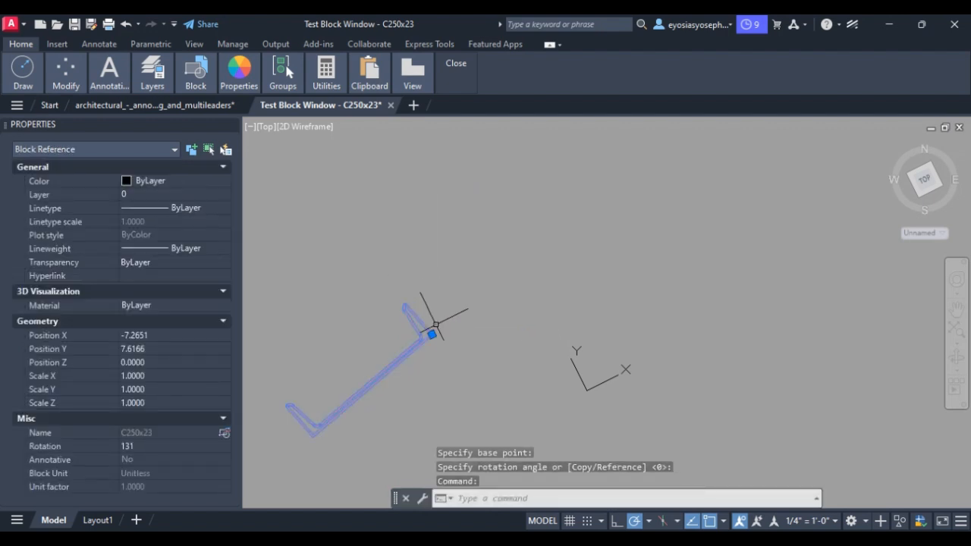
click(430, 334)
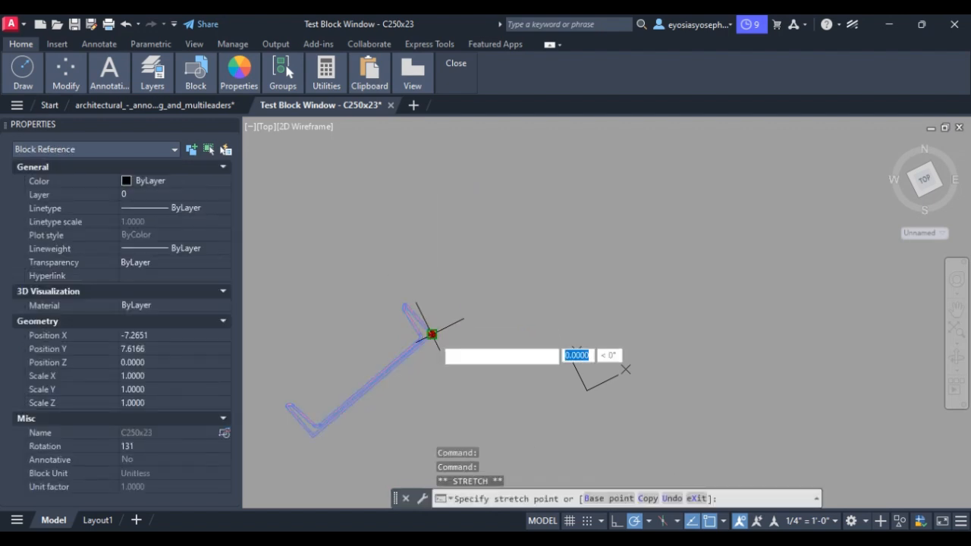
click(498, 299)
Step: Rotate the channel block about its insertion point to a rotation of about 192°, and reselect it
text(ro)
key(Return)
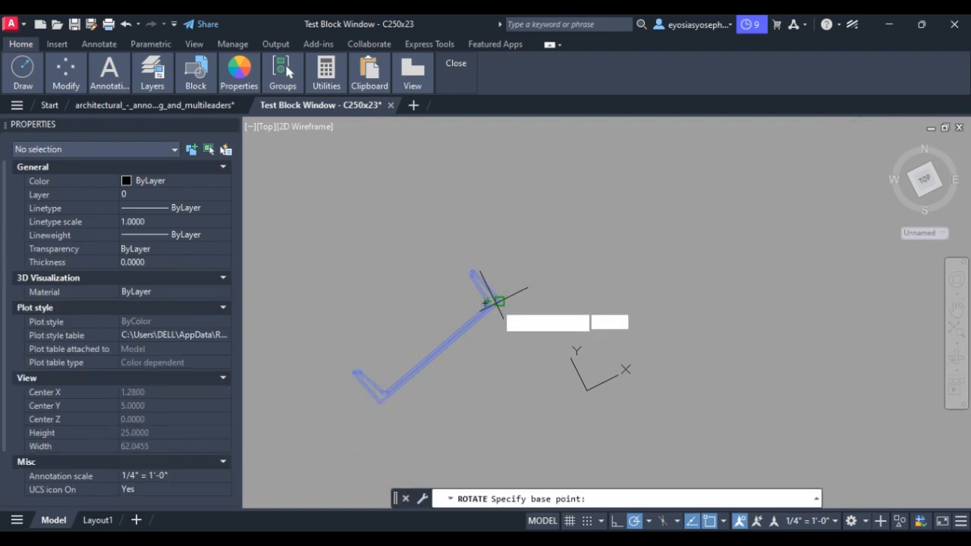
click(497, 302)
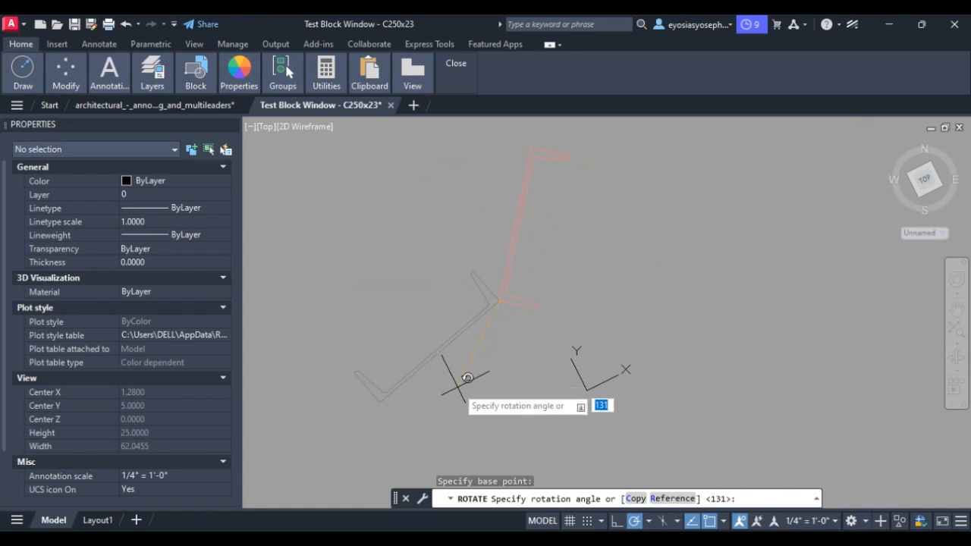
click(508, 249)
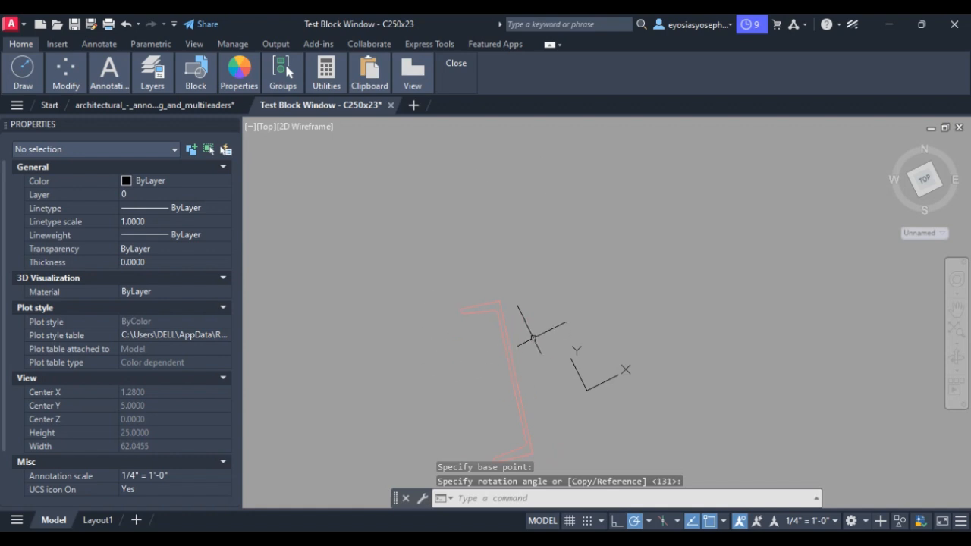
click(498, 300)
click(507, 237)
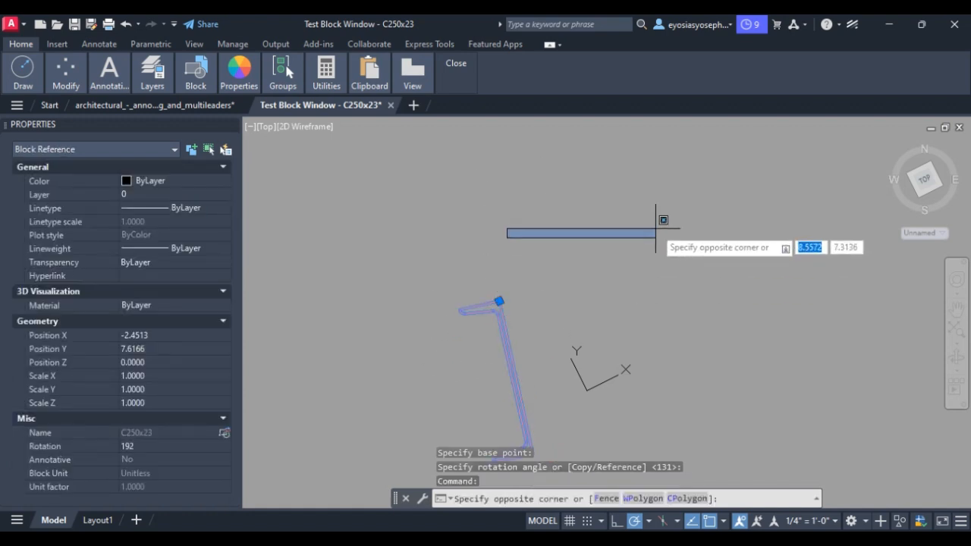
click(706, 250)
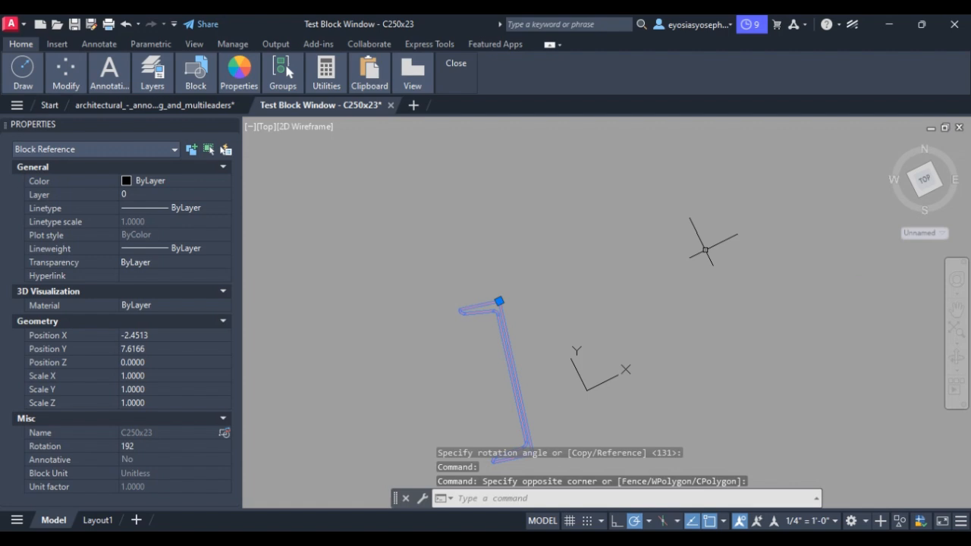